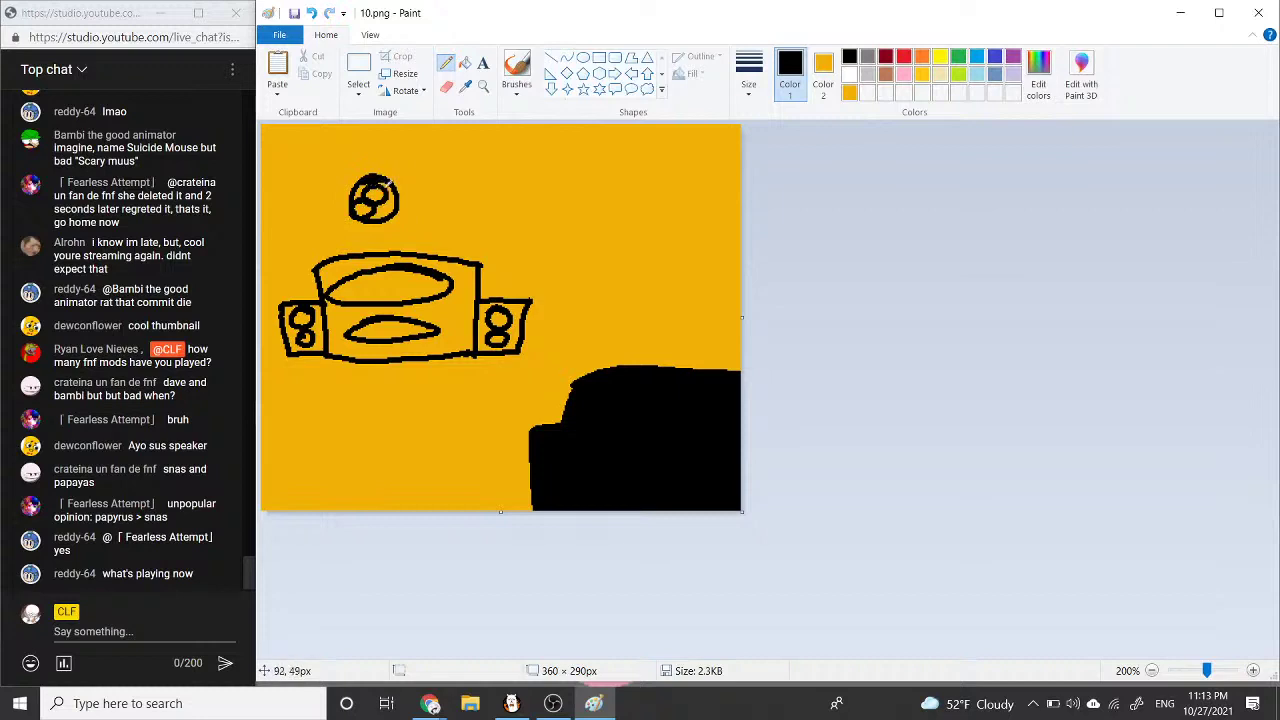
Step: Undo the last stroke on the round head above the stereo and thicken its black outline
key(ctrl+z)
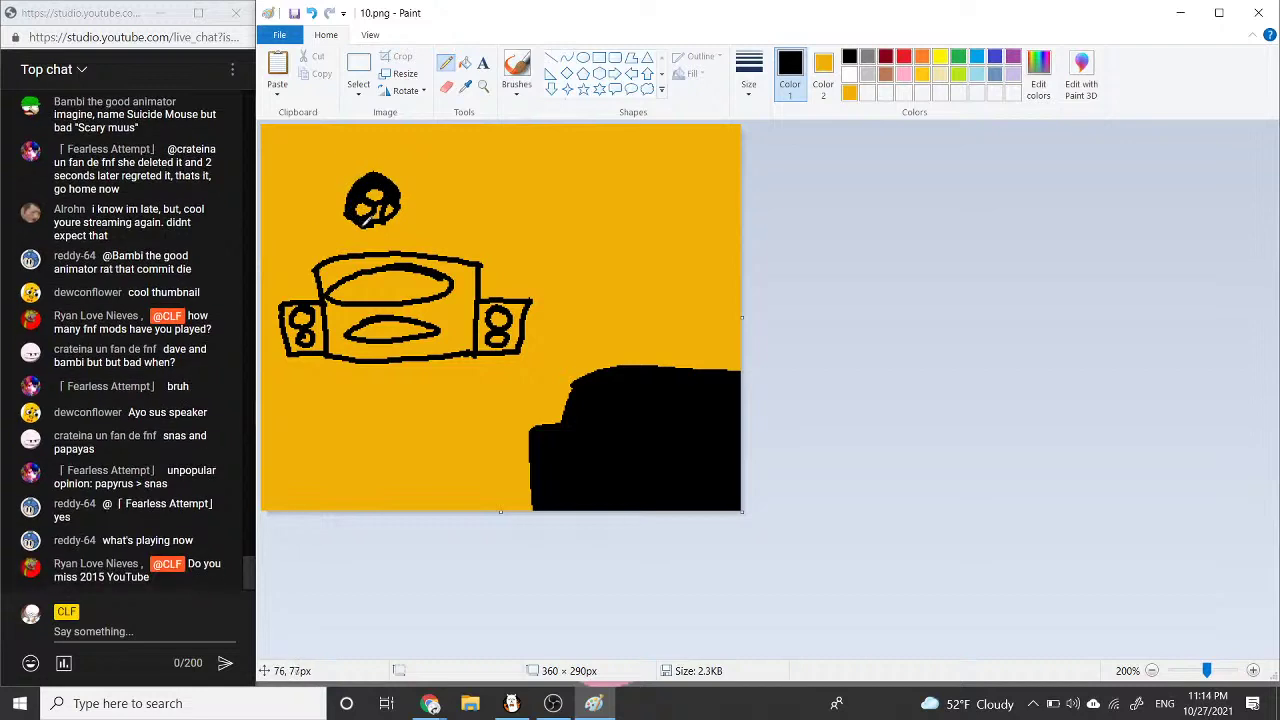
drag(363, 228, 359, 225)
Step: Switch to YouTube in the browser, play "Welcome to the Internet - Bo Burnham" from My Mix, and return to the drawing
mouse_move(425, 697)
click(362, 660)
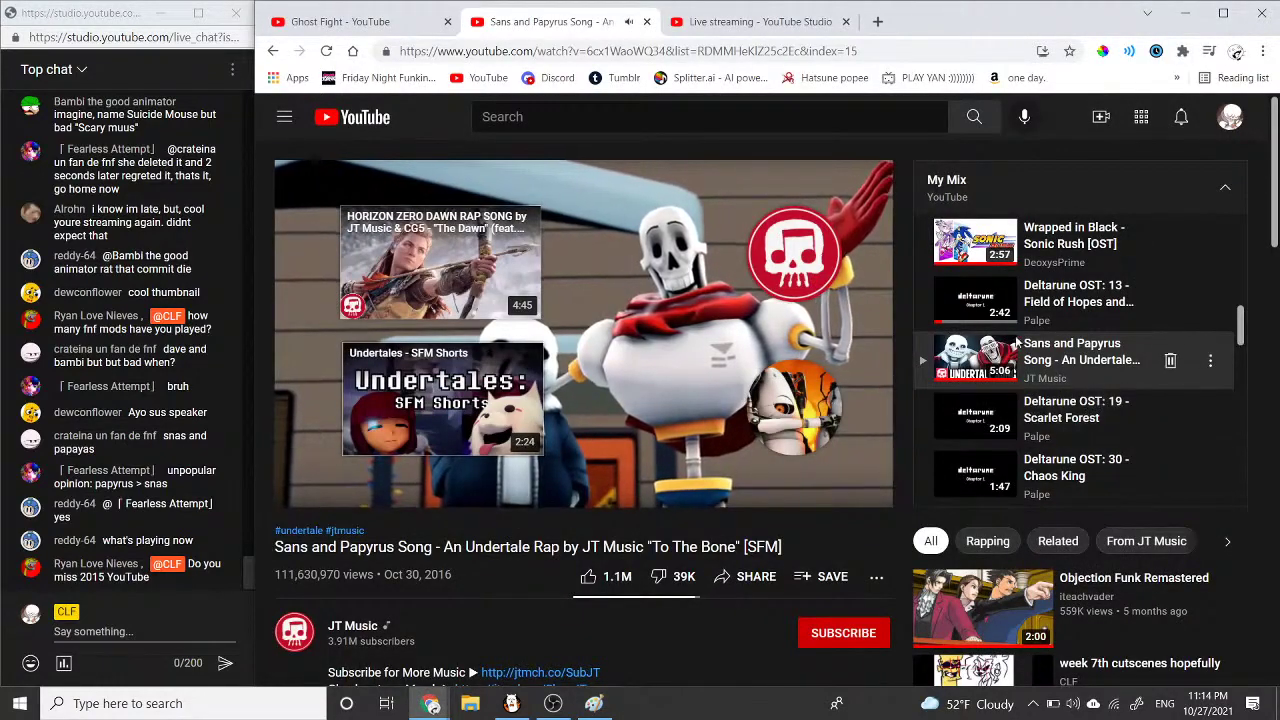
click(664, 389)
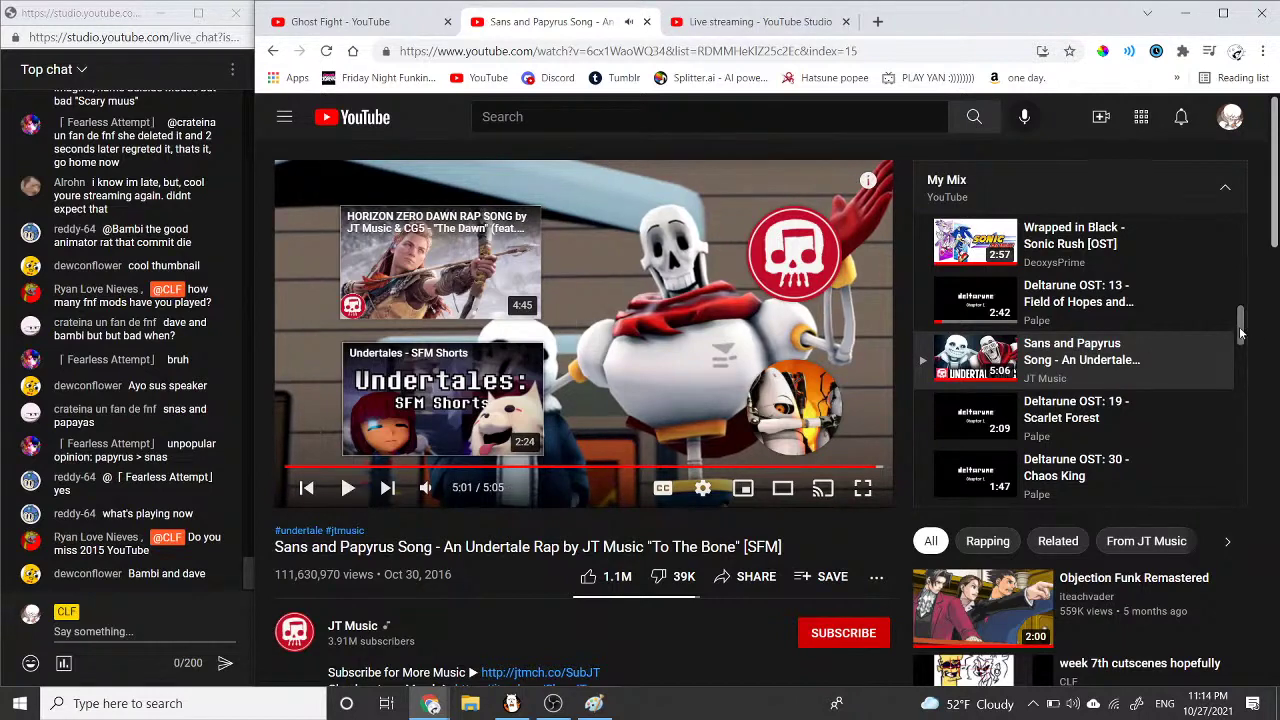
scroll(1240, 344, down, 2)
drag(1240, 344, 1247, 382)
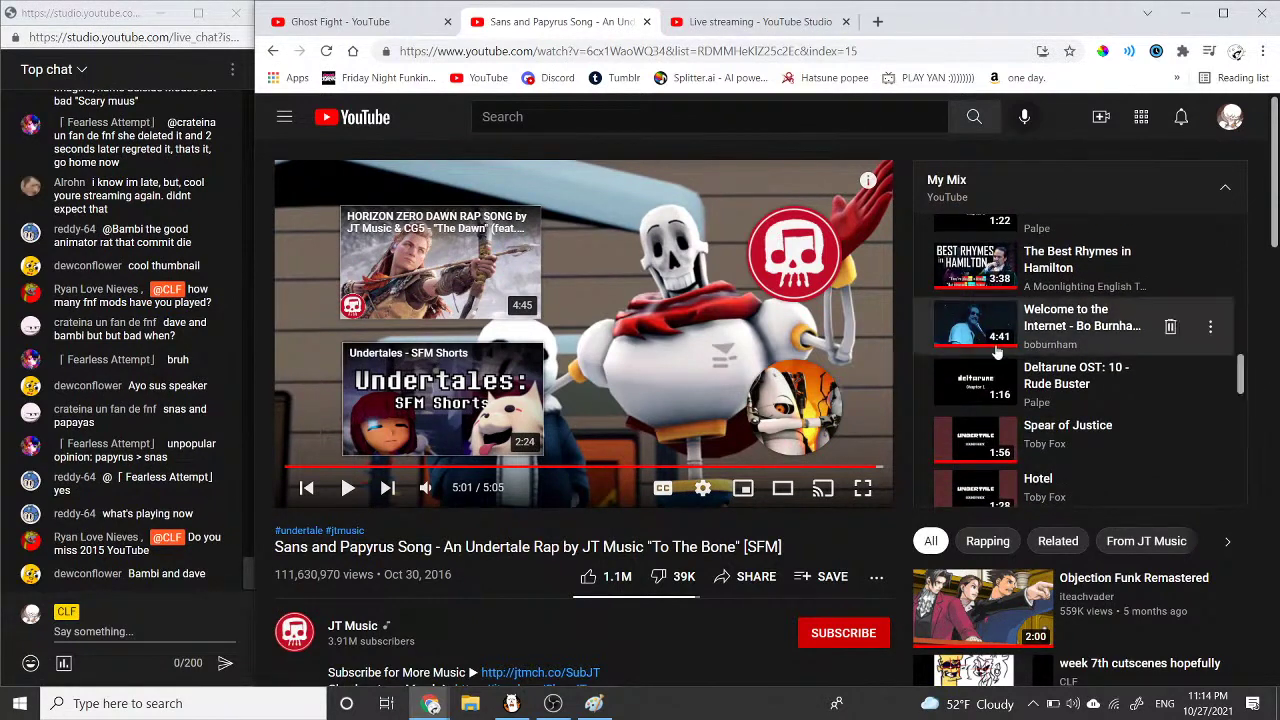
right_click(953, 334)
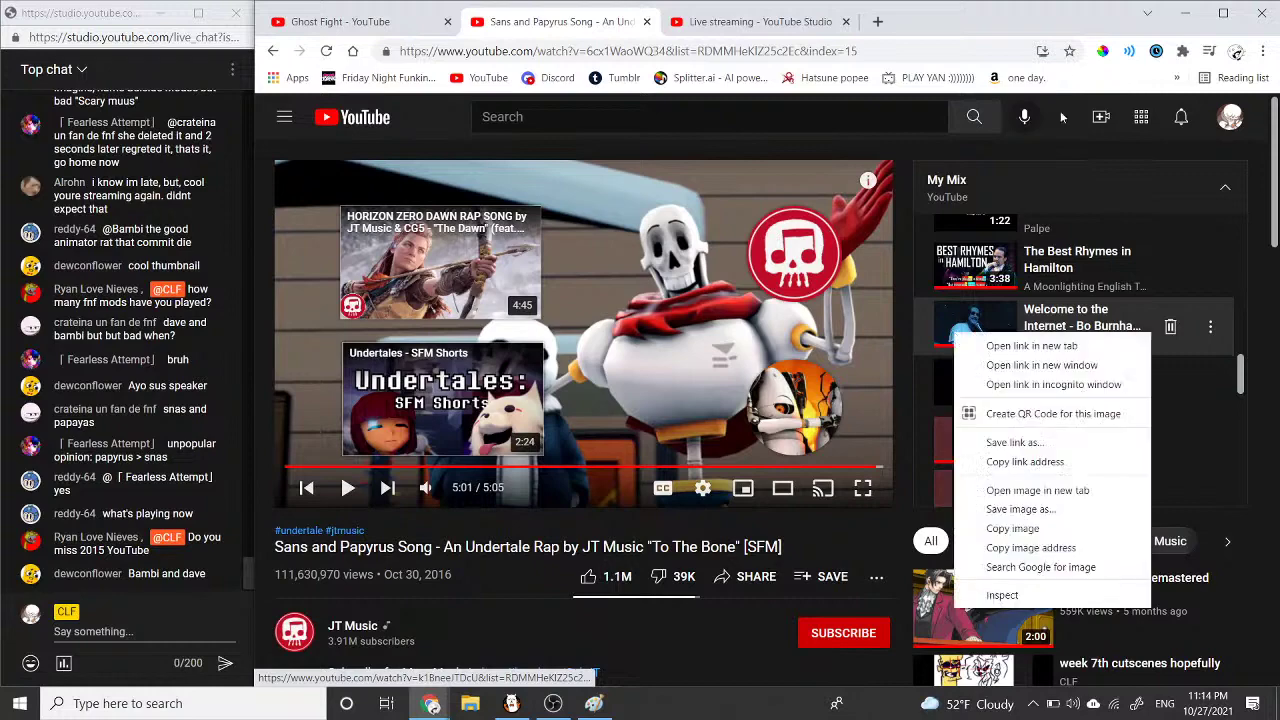
click(974, 322)
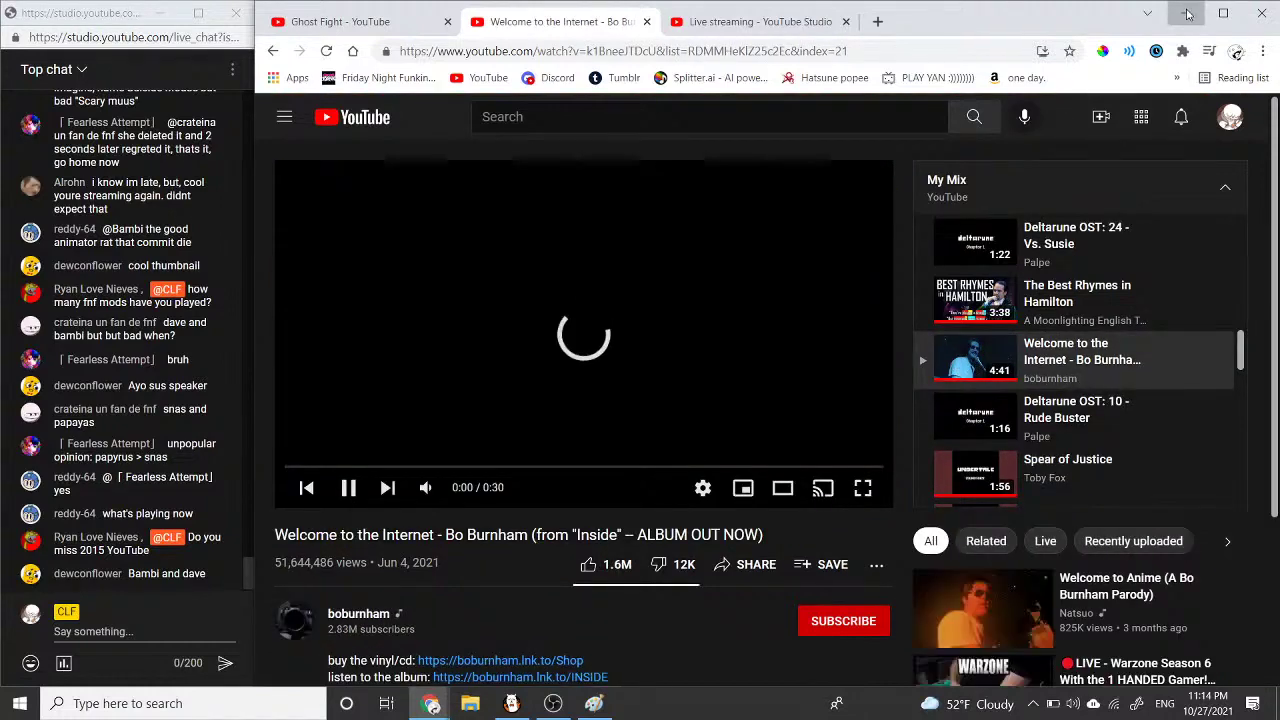
click(1186, 12)
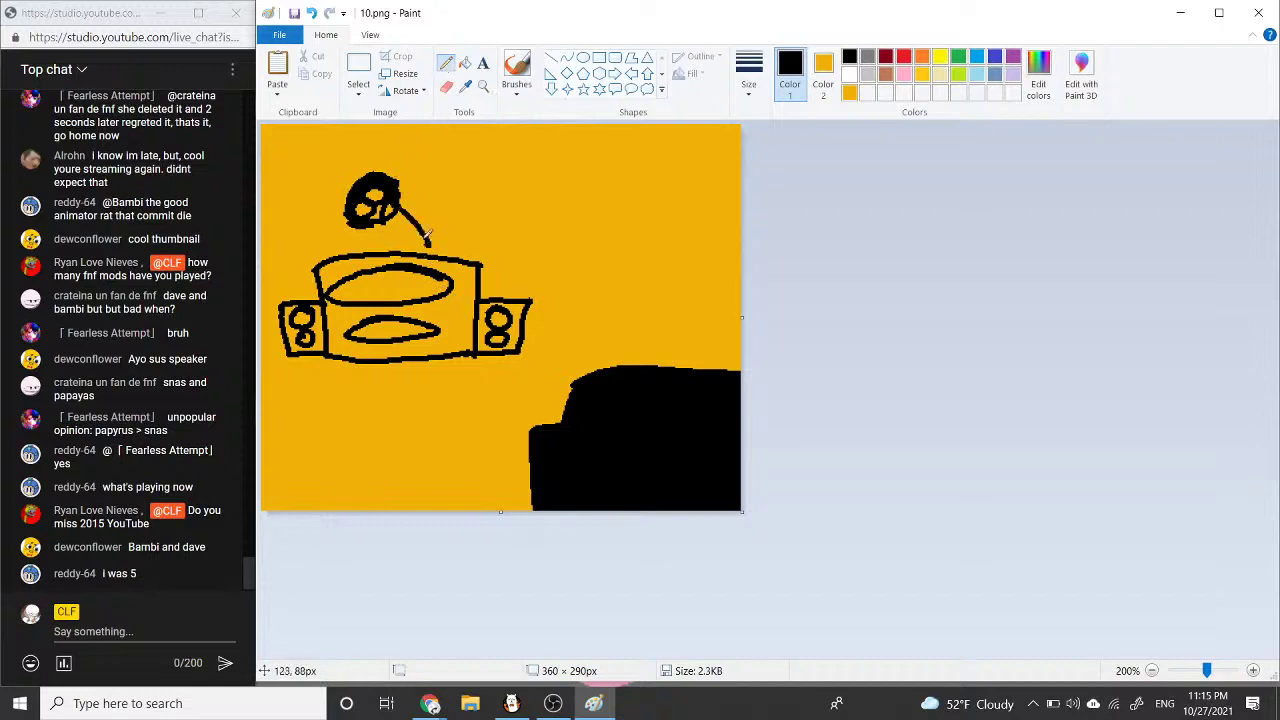
Step: Draw two slanted body lines from the head to the top of the stereo, and check the playing video
mouse_move(398, 212)
mouse_down()
mouse_move(428, 250)
mouse_move(360, 253)
mouse_up()
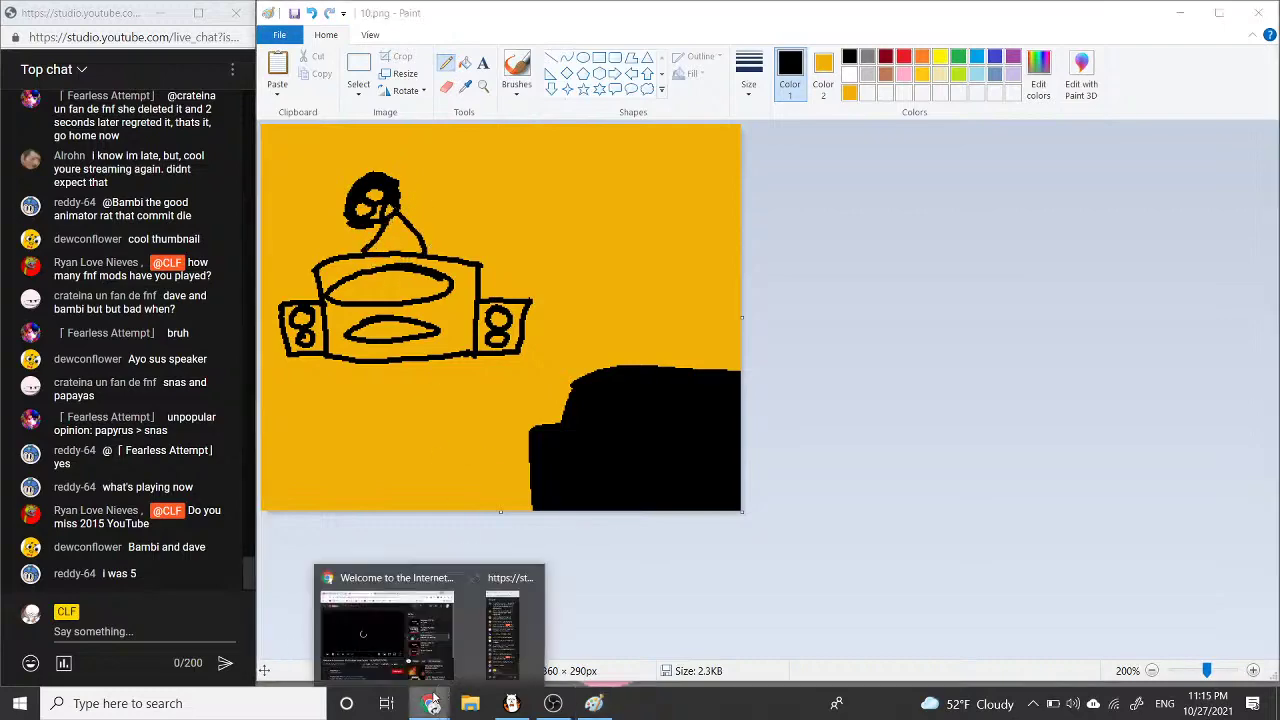
key(alt+Tab)
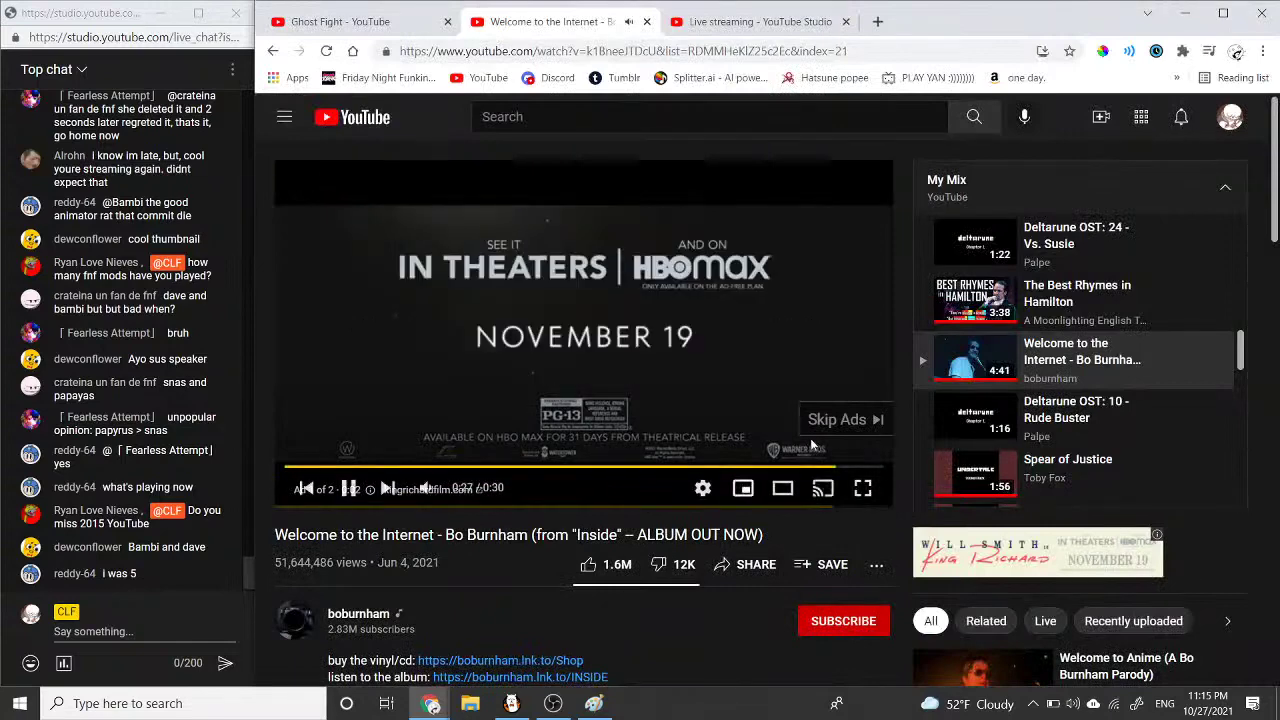
click(1184, 13)
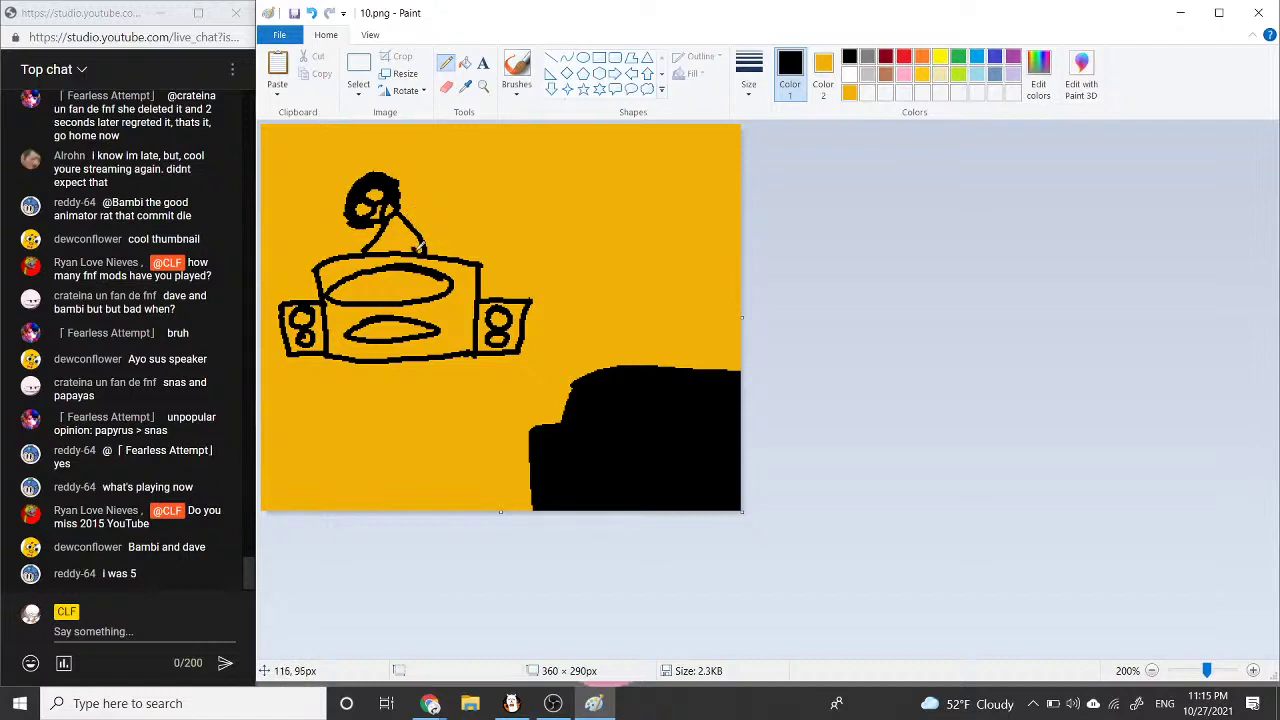
Step: Draw the curved lower edge of the figure's body, running toward the stereo's left corner
mouse_move(416, 251)
mouse_down()
mouse_move(381, 267)
mouse_move(395, 244)
mouse_move(373, 249)
mouse_move(354, 277)
mouse_up()
key(ctrl+z)
key(ctrl+z)
mouse_move(419, 251)
mouse_down()
mouse_move(388, 238)
mouse_move(347, 266)
mouse_up()
Step: Dot pupils in both eyes with a thinner pencil size, and restore the thicker size
click(749, 75)
click(737, 149)
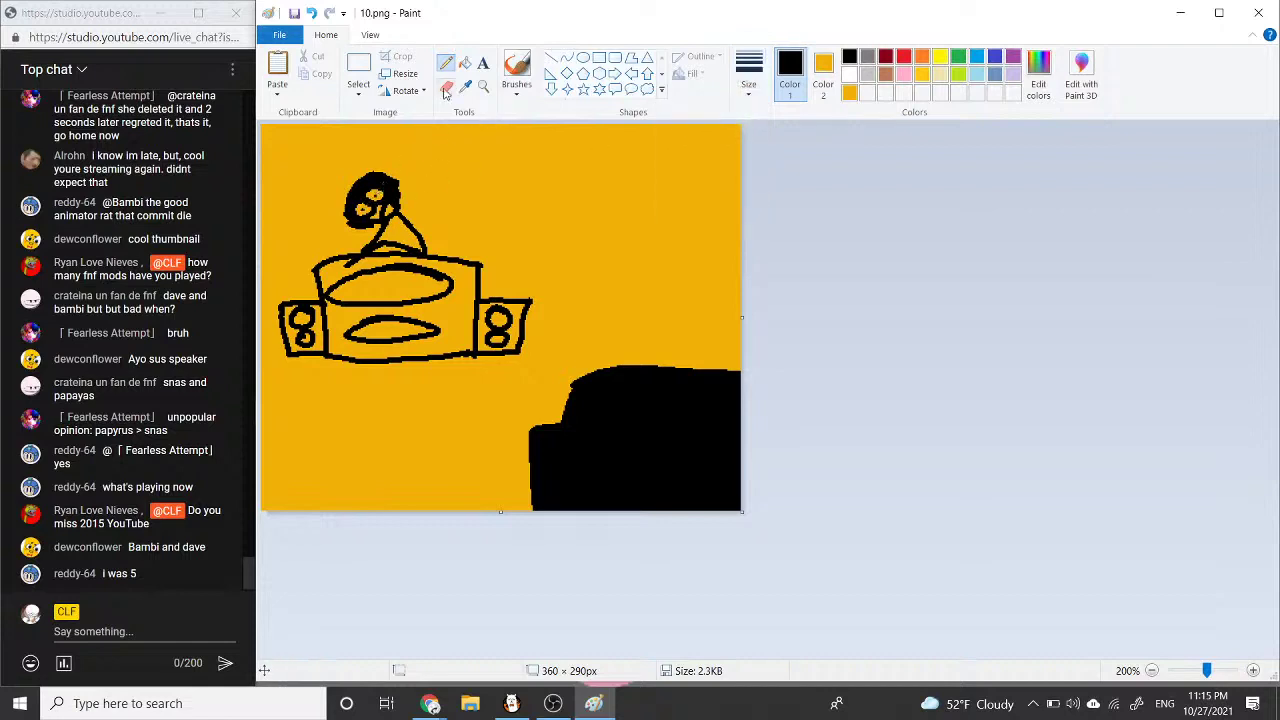
click(749, 75)
click(706, 200)
Step: Draw the figure's leg and foot stretched across the top of the stereo to its left corner, undoing misplaced strokes
mouse_move(424, 254)
mouse_down()
mouse_move(382, 258)
mouse_move(421, 255)
mouse_up()
key(ctrl+z)
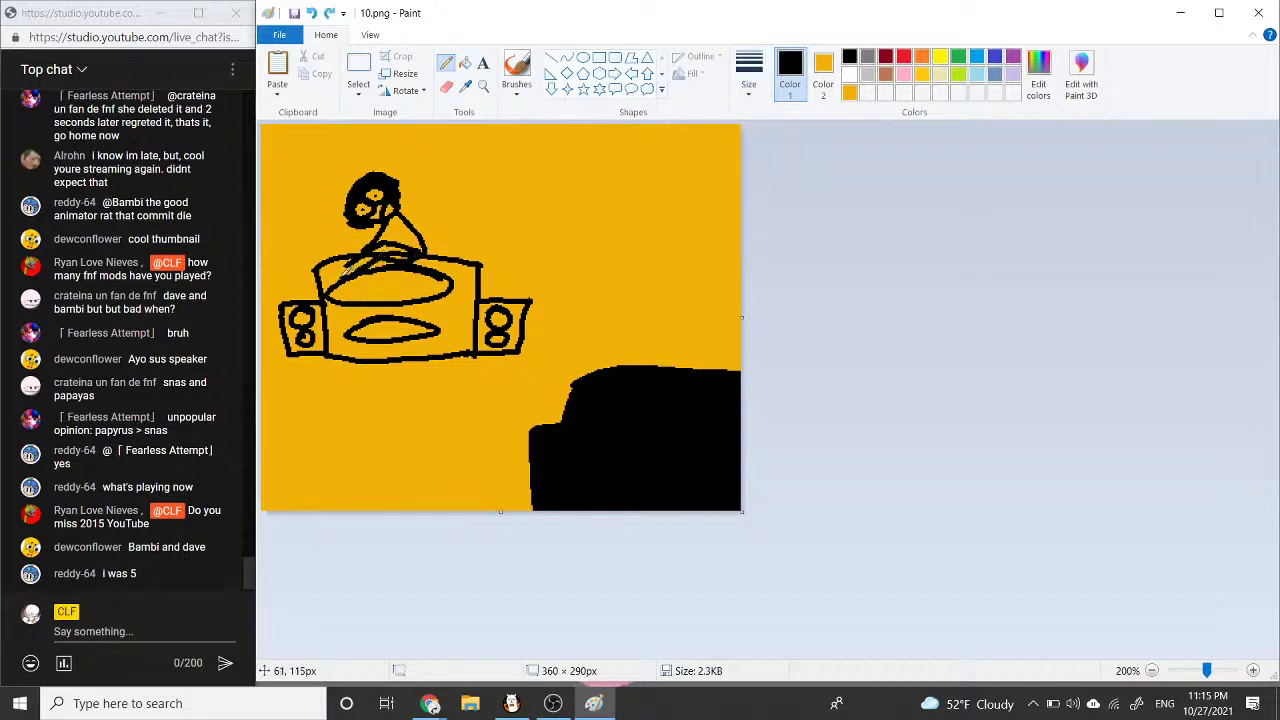
mouse_move(342, 276)
mouse_down()
mouse_move(330, 267)
mouse_move(370, 262)
mouse_up()
key(ctrl+z)
key(ctrl+z)
key(ctrl+z)
key(ctrl+z)
key(ctrl+z)
Step: Paint out the overlapping lines at the figure's waist with the orange background colour, and switch the colour back to black
click(850, 95)
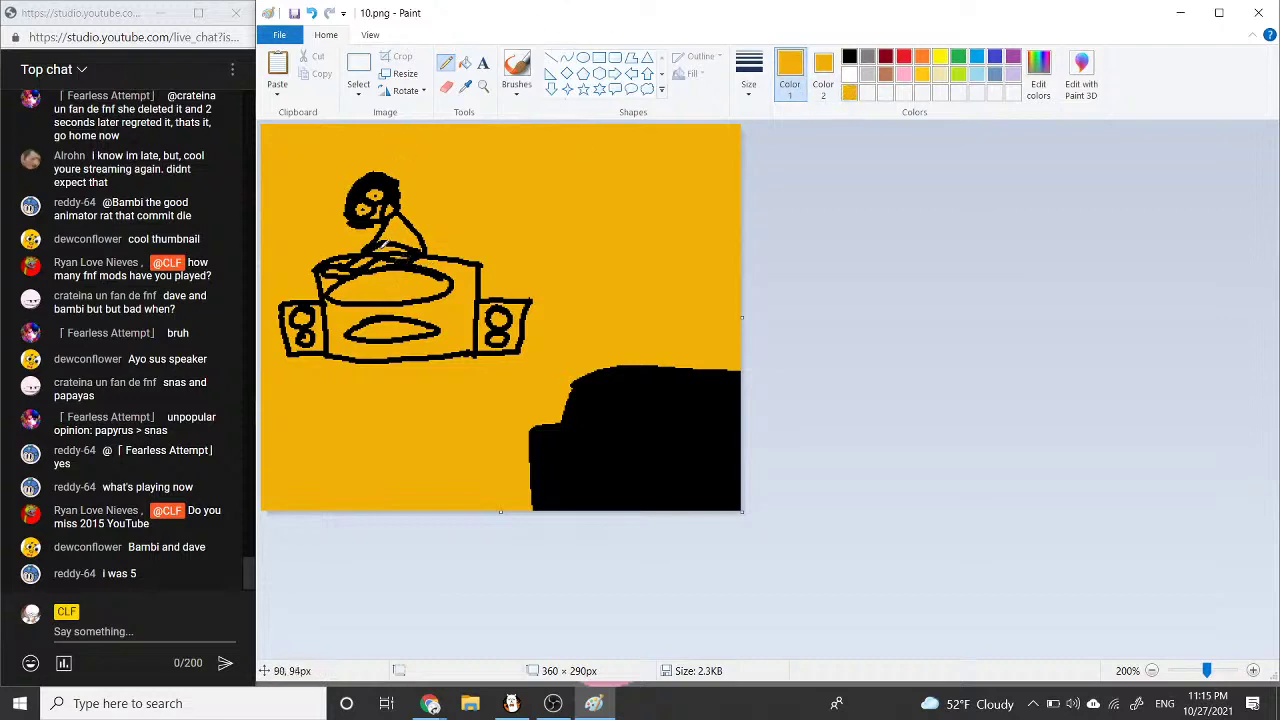
drag(381, 249, 400, 253)
click(849, 57)
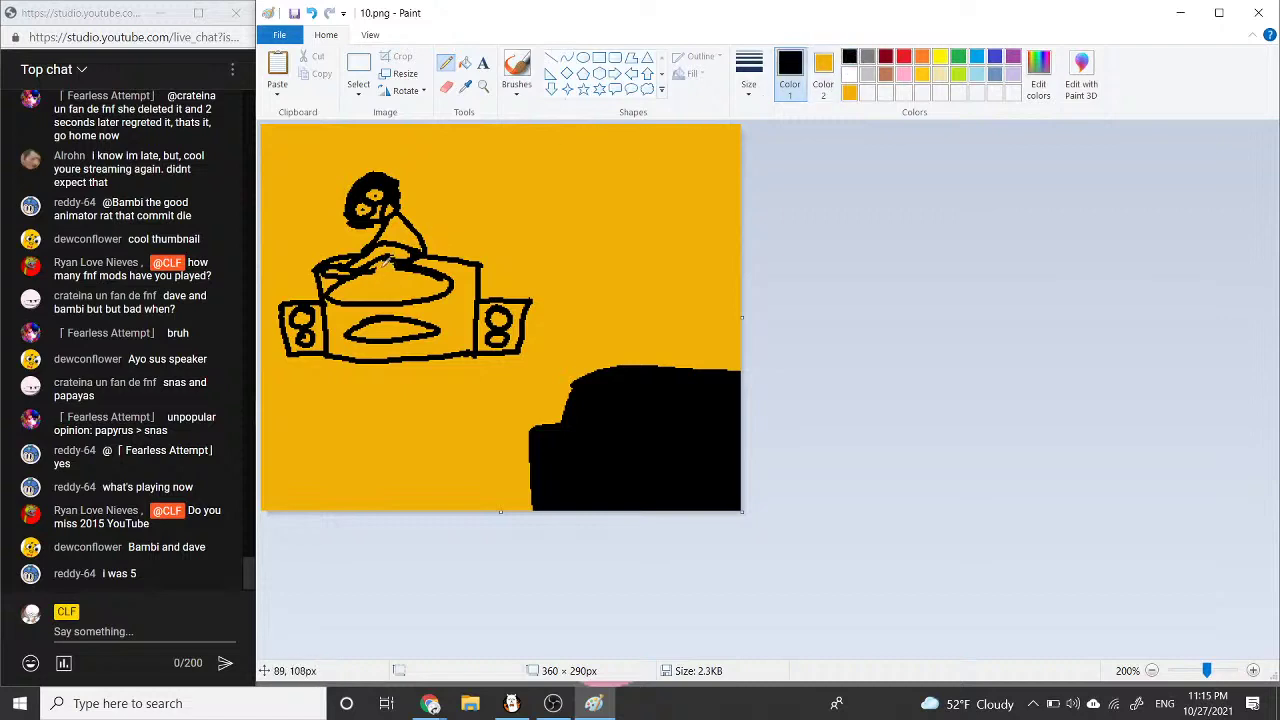
Step: Draw the figure's other leg and foot hanging down over the stereo's upper oval, undoing misplaced strokes
drag(380, 268, 383, 298)
key(ctrl+z)
mouse_move(378, 265)
mouse_down()
mouse_move(382, 292)
mouse_move(378, 268)
mouse_move(401, 301)
mouse_move(398, 286)
mouse_up()
key(ctrl+z)
key(ctrl+z)
key(ctrl+z)
key(ctrl+z)
key(ctrl+z)
key(ctrl+z)
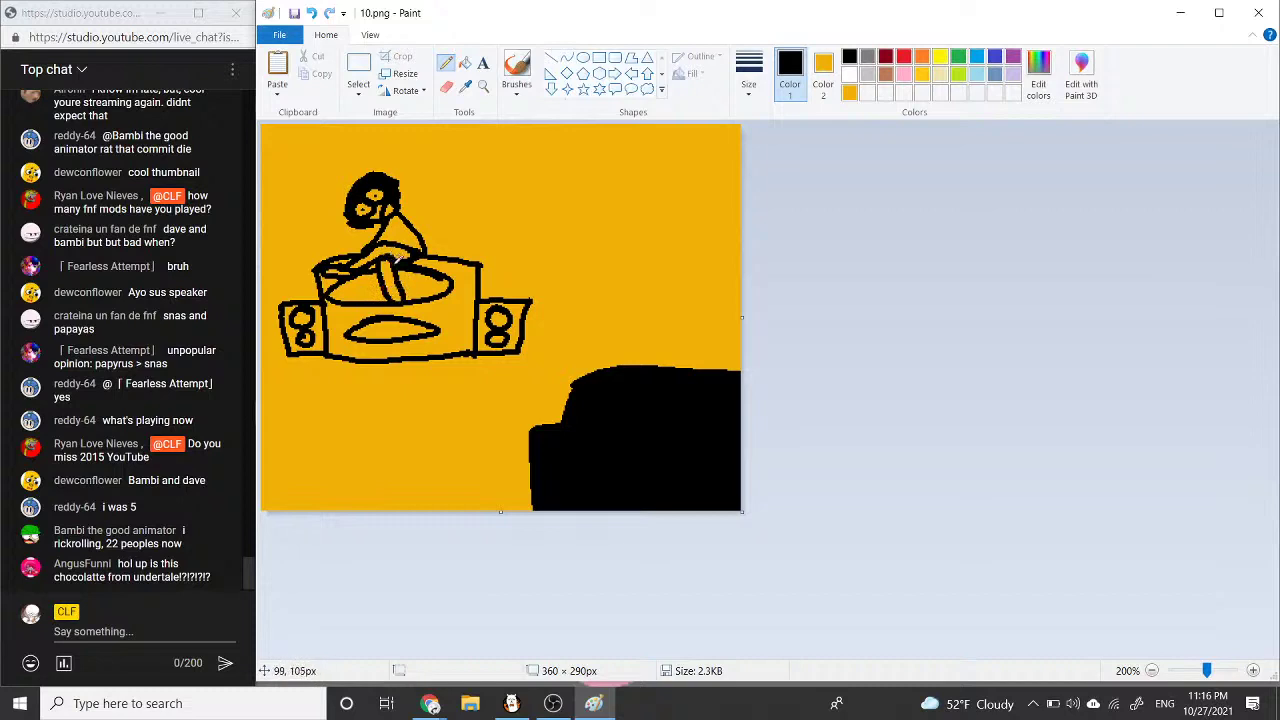
mouse_move(388, 294)
mouse_down()
mouse_move(398, 297)
mouse_move(380, 268)
mouse_up()
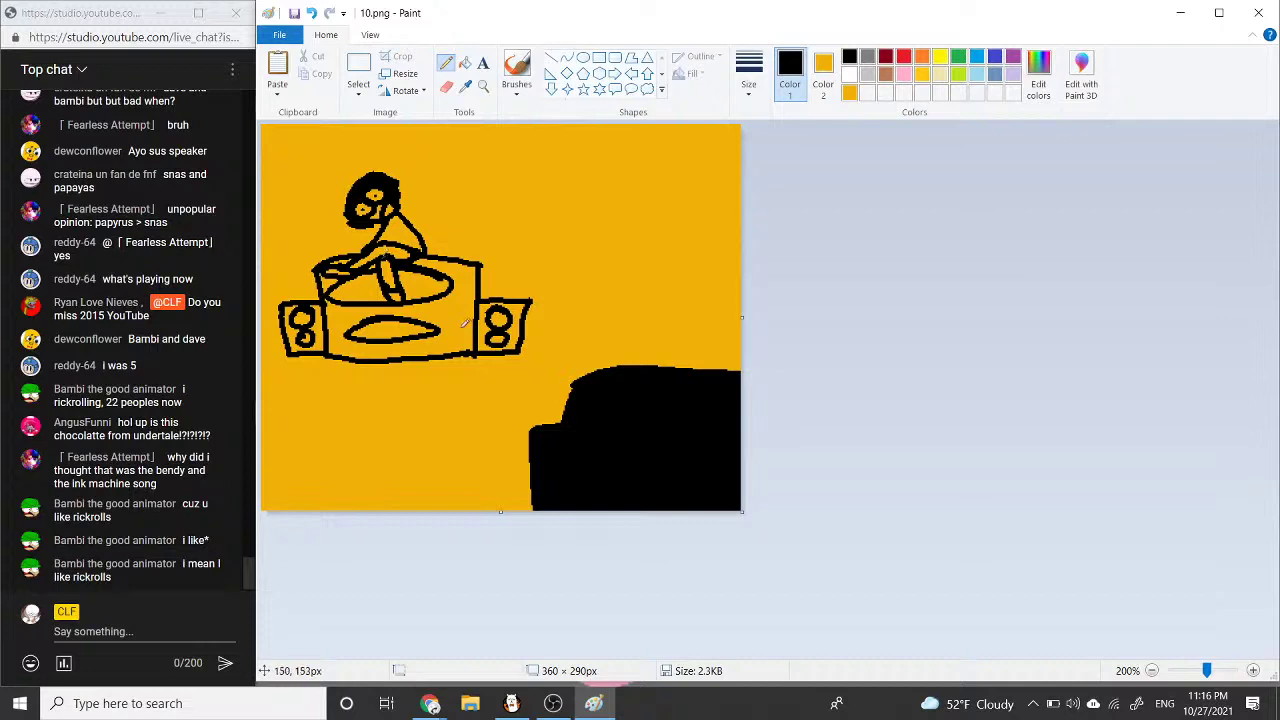
Step: Draw a small squiggle to the left of the head and a bent, raised arm on the right
mouse_move(408, 187)
mouse_down()
mouse_move(438, 196)
mouse_move(430, 252)
mouse_up()
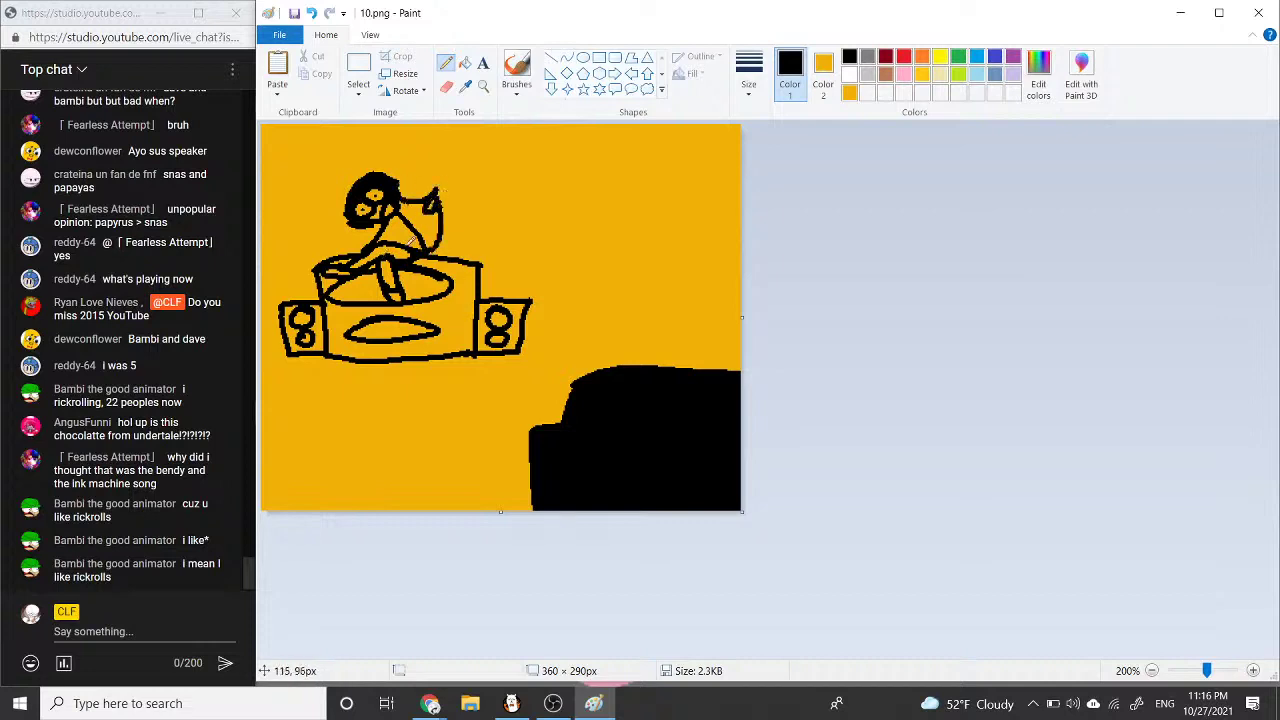
key(ctrl+z)
drag(338, 187, 321, 189)
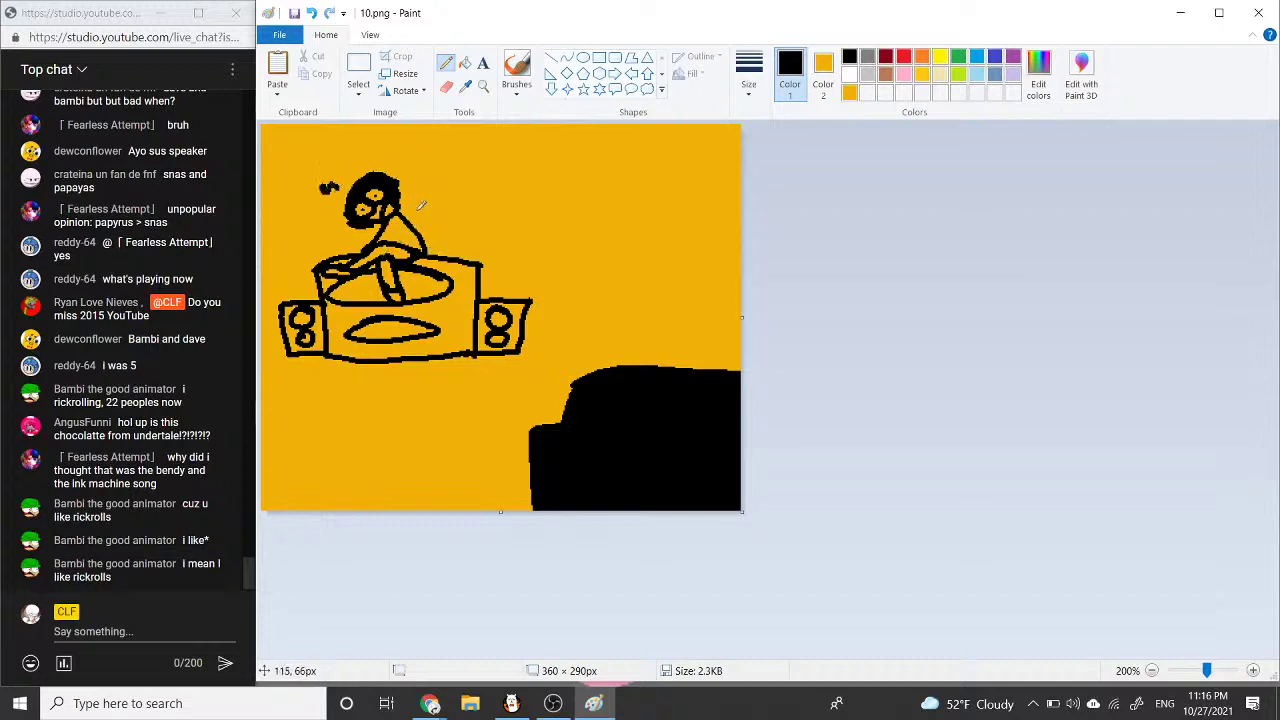
mouse_move(401, 198)
mouse_down()
mouse_move(418, 180)
mouse_move(443, 236)
mouse_move(408, 204)
mouse_move(425, 234)
mouse_move(416, 223)
mouse_up()
key(ctrl+z)
key(ctrl+z)
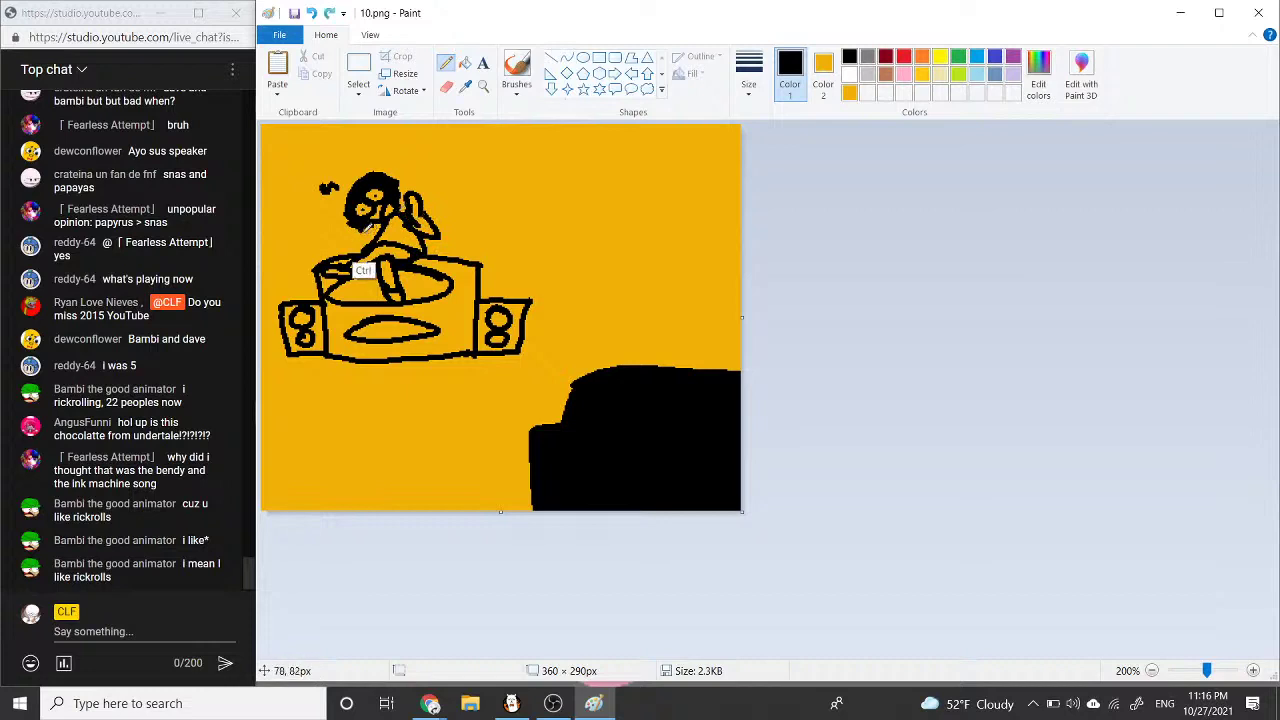
Step: Draw the figure's folded arm below the chin and add spread fingers to the raised hand
drag(361, 233, 368, 249)
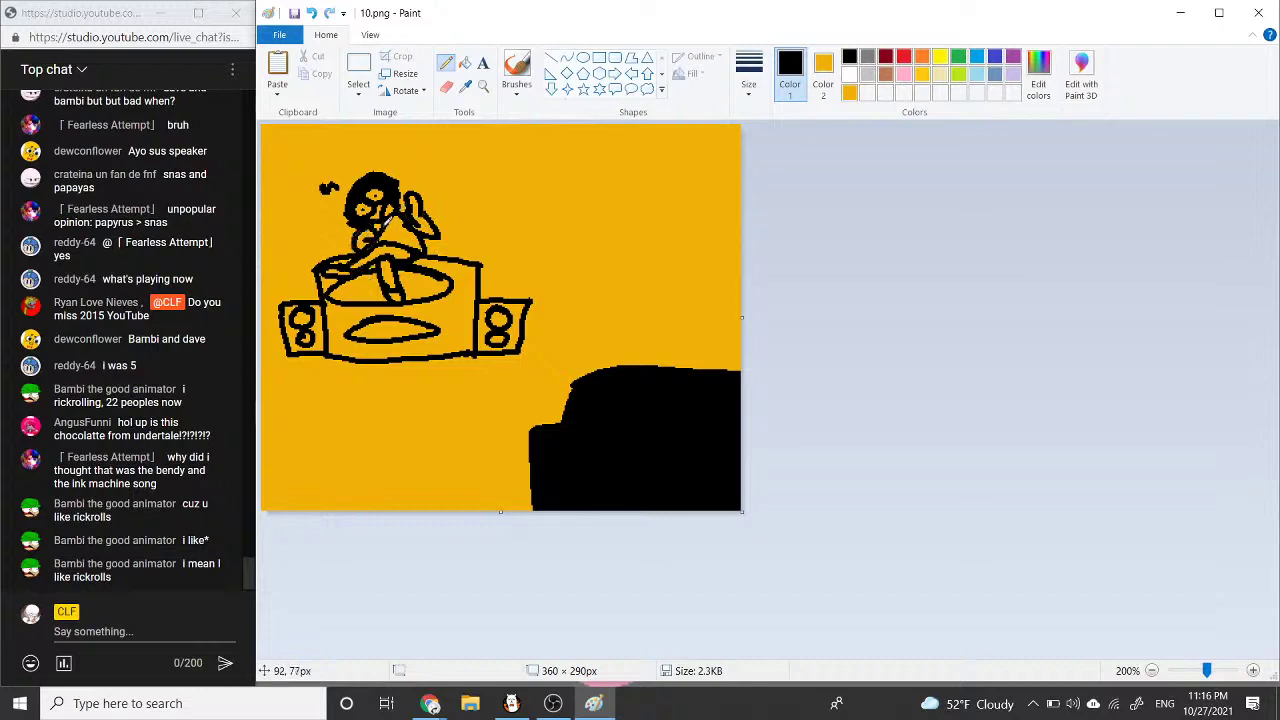
mouse_move(419, 200)
mouse_down()
mouse_move(428, 217)
mouse_move(448, 214)
mouse_move(422, 243)
mouse_up()
key(ctrl+z)
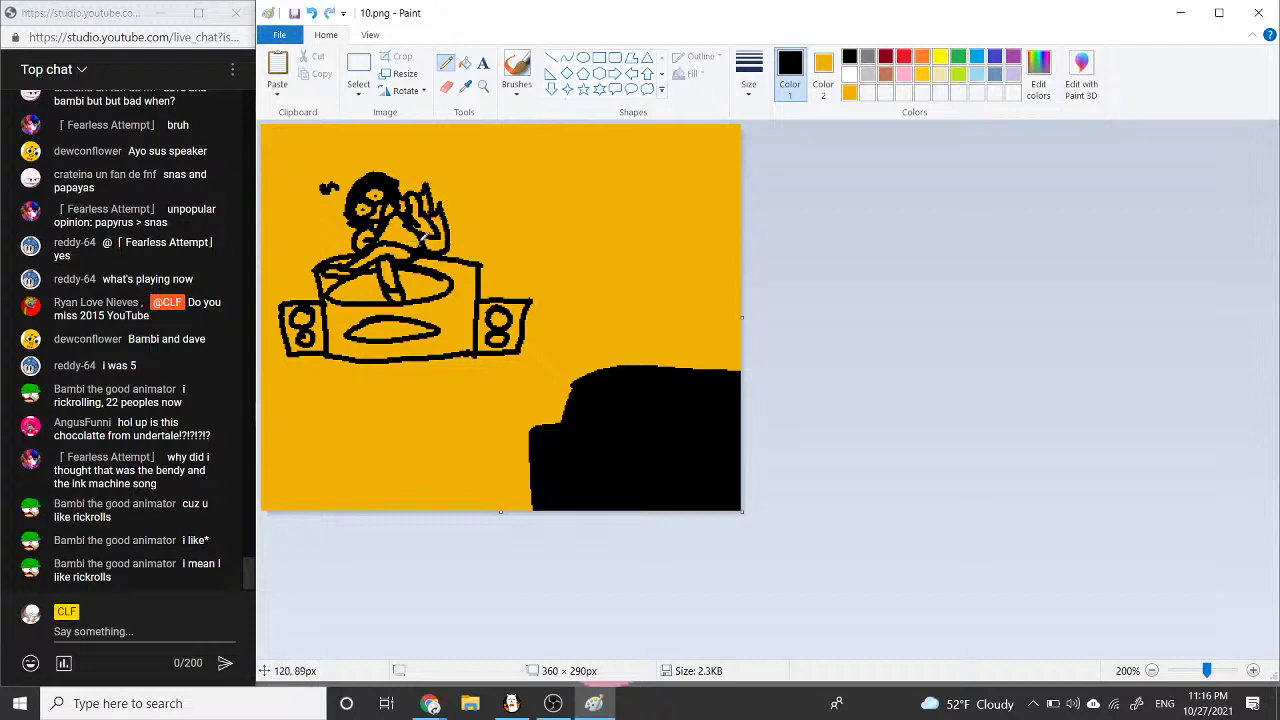
Step: Add an outer line from the head down beside the folded arm and roughen the black hair on top
drag(340, 222, 353, 253)
key(ctrl+z)
key(ctrl+y)
drag(382, 179, 356, 180)
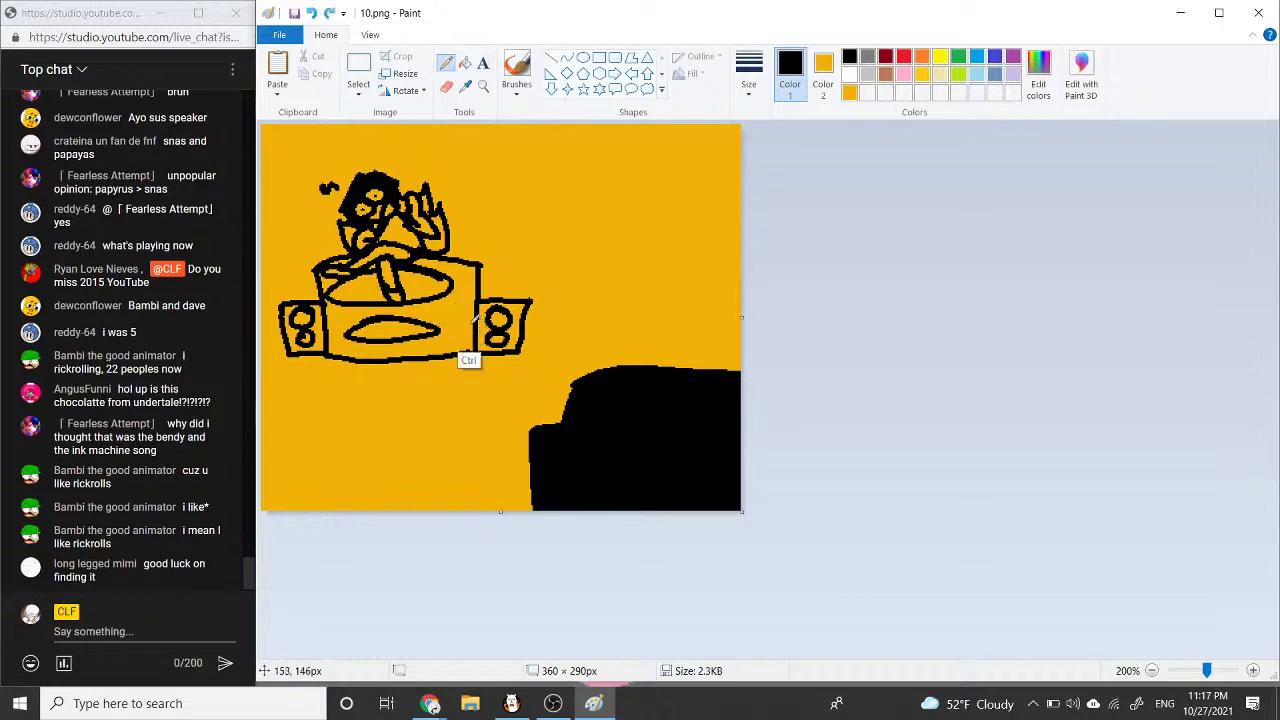
Step: Erase the stereo's right side and most of the right speaker, and switch back to the pencil
drag(466, 357, 458, 311)
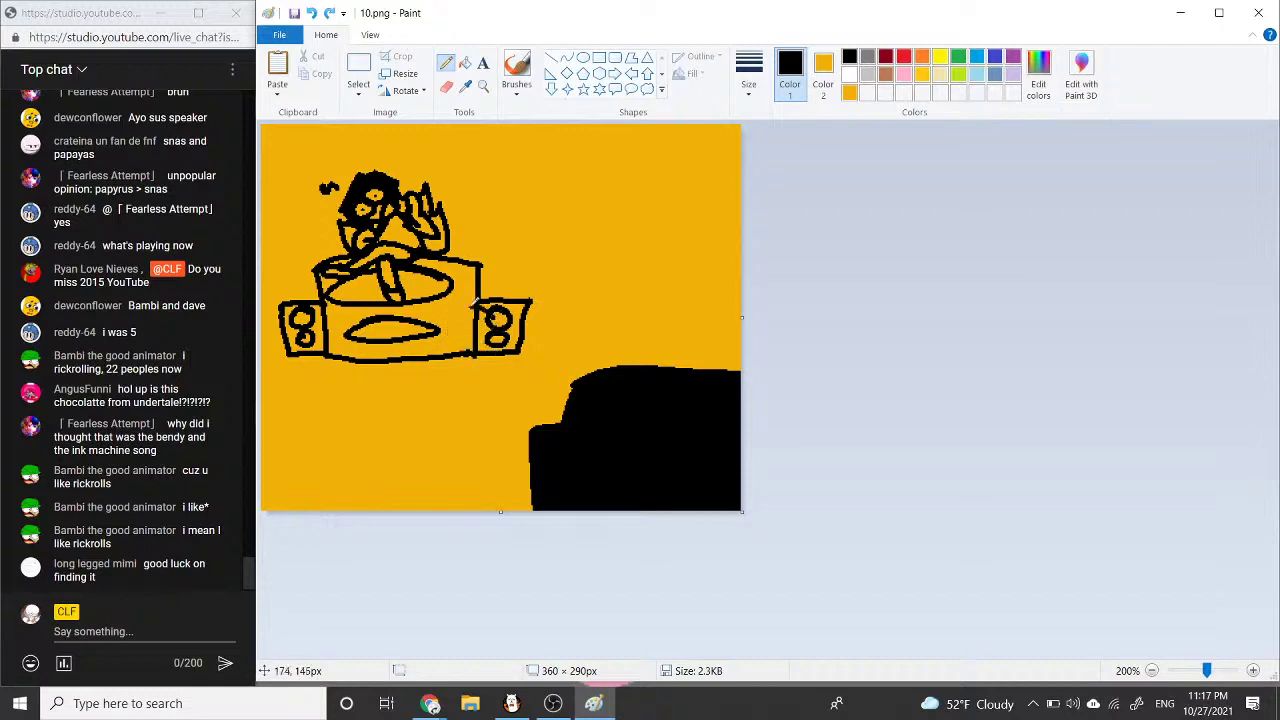
key(ctrl+z)
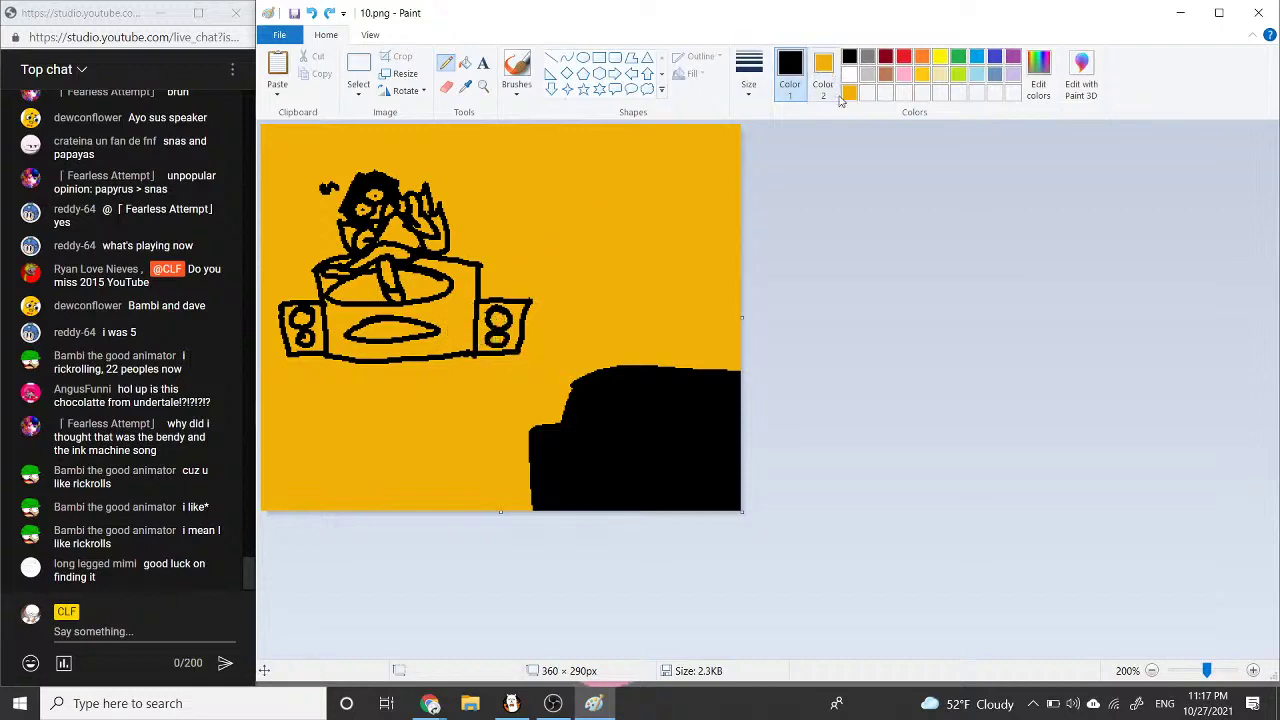
click(446, 87)
mouse_move(462, 302)
mouse_down()
mouse_move(488, 324)
mouse_move(460, 335)
mouse_move(474, 362)
mouse_move(488, 350)
mouse_move(483, 315)
mouse_move(472, 326)
mouse_move(487, 354)
mouse_move(480, 289)
mouse_up()
click(445, 66)
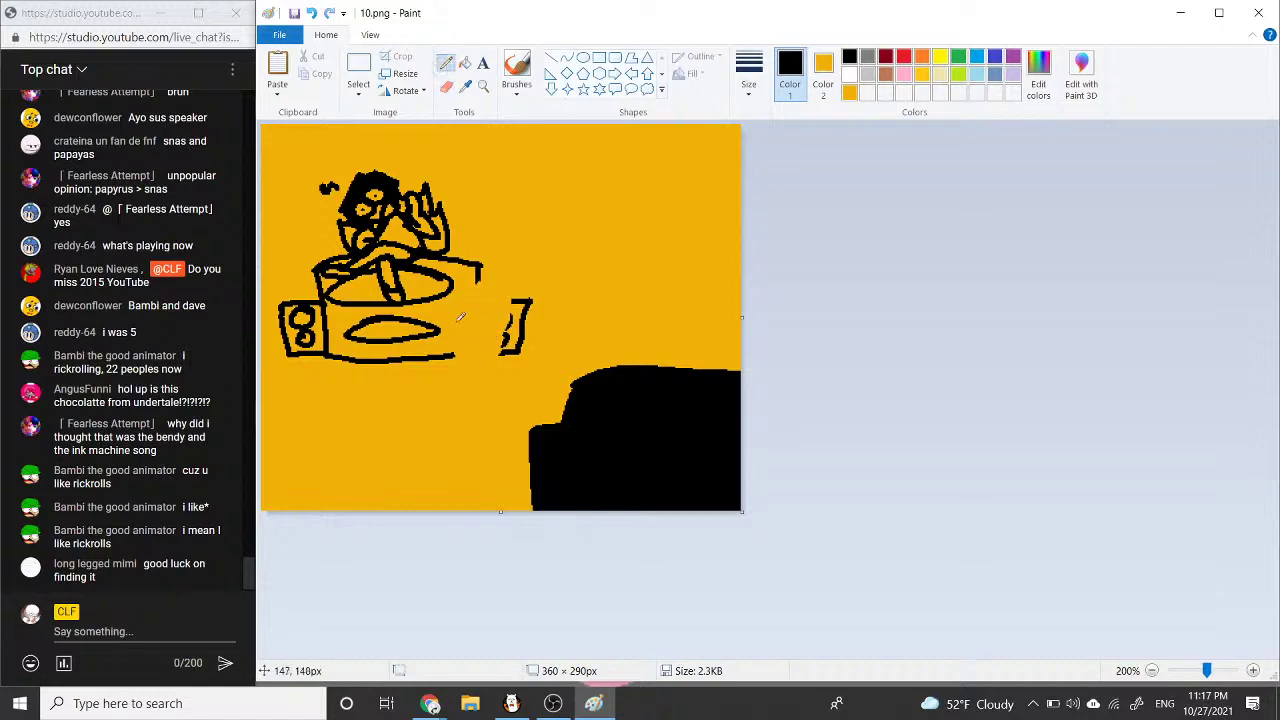
Step: Draw a second round head with inner face lines where the stereo's right side was erased, undoing misplaced strokes
mouse_move(474, 302)
mouse_down()
mouse_move(498, 312)
mouse_move(486, 331)
mouse_move(499, 321)
mouse_up()
key(ctrl+z)
key(ctrl+z)
mouse_move(491, 300)
mouse_down()
mouse_move(466, 300)
mouse_move(454, 319)
mouse_move(474, 333)
mouse_move(455, 309)
mouse_move(470, 336)
mouse_move(476, 297)
mouse_move(456, 312)
mouse_move(453, 296)
mouse_move(473, 309)
mouse_up()
key(ctrl+z)
key(ctrl+z)
key(ctrl+z)
key(ctrl+z)
key(ctrl+z)
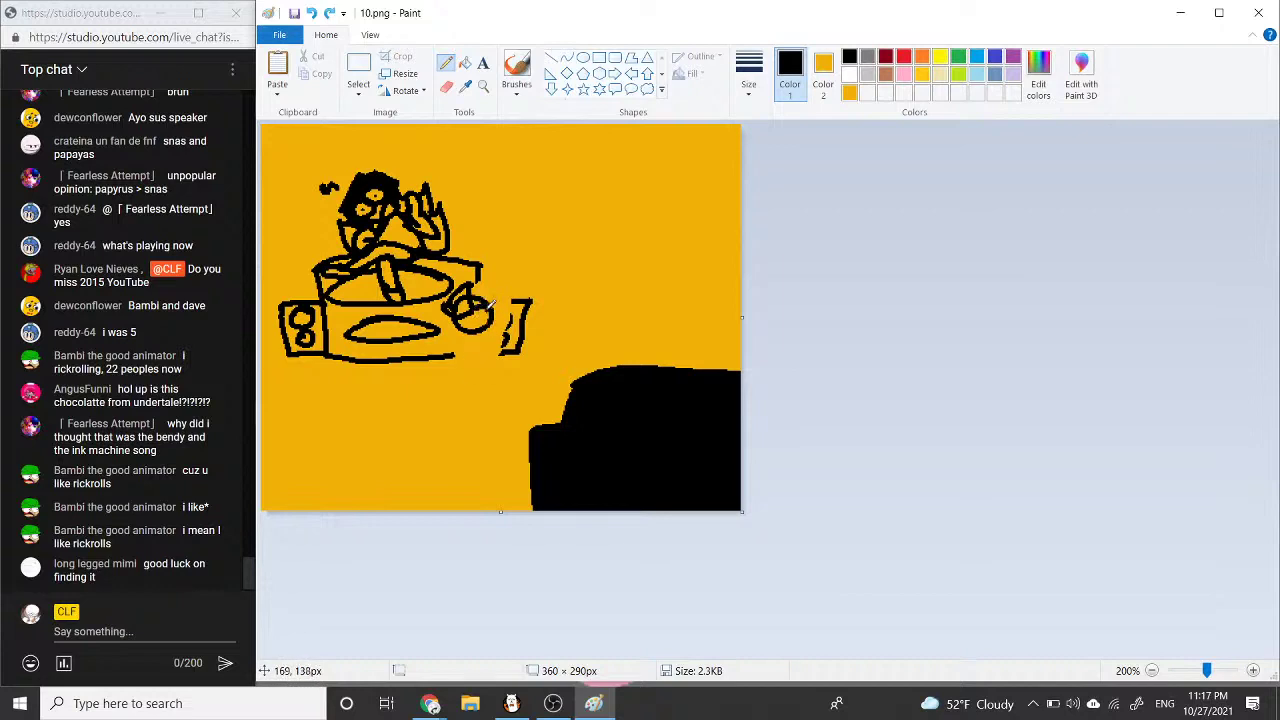
drag(484, 320, 474, 323)
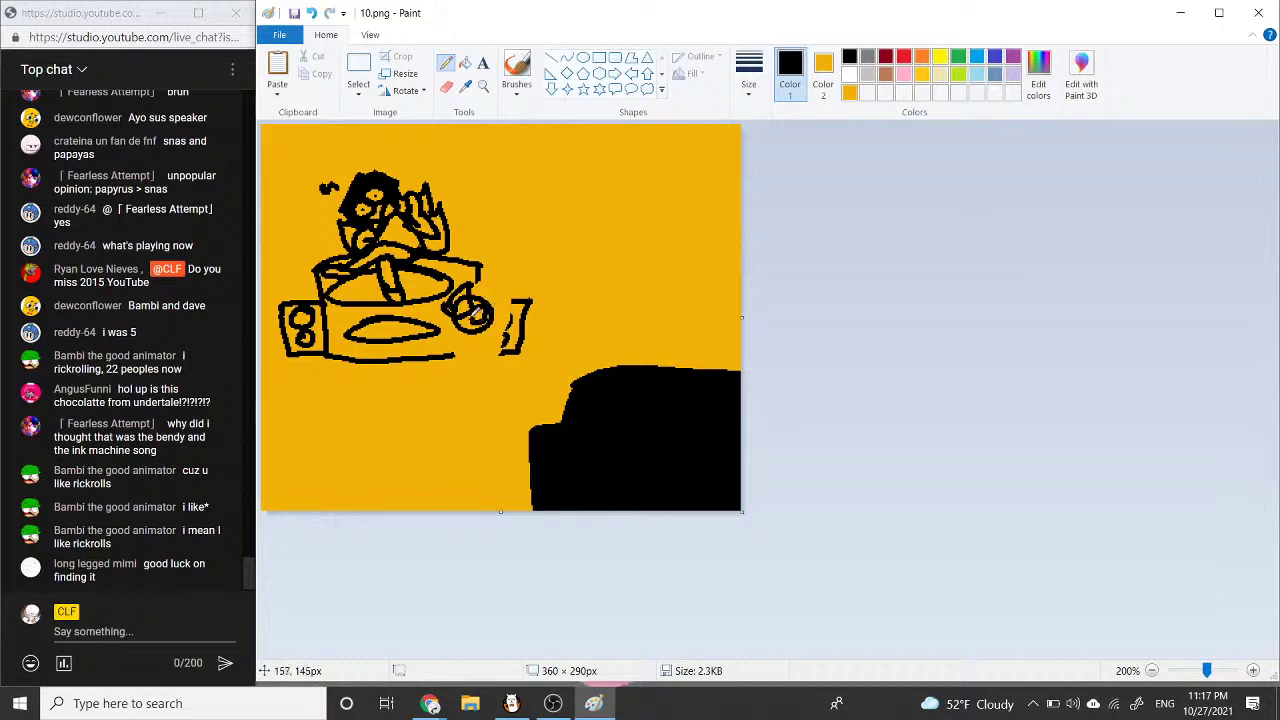